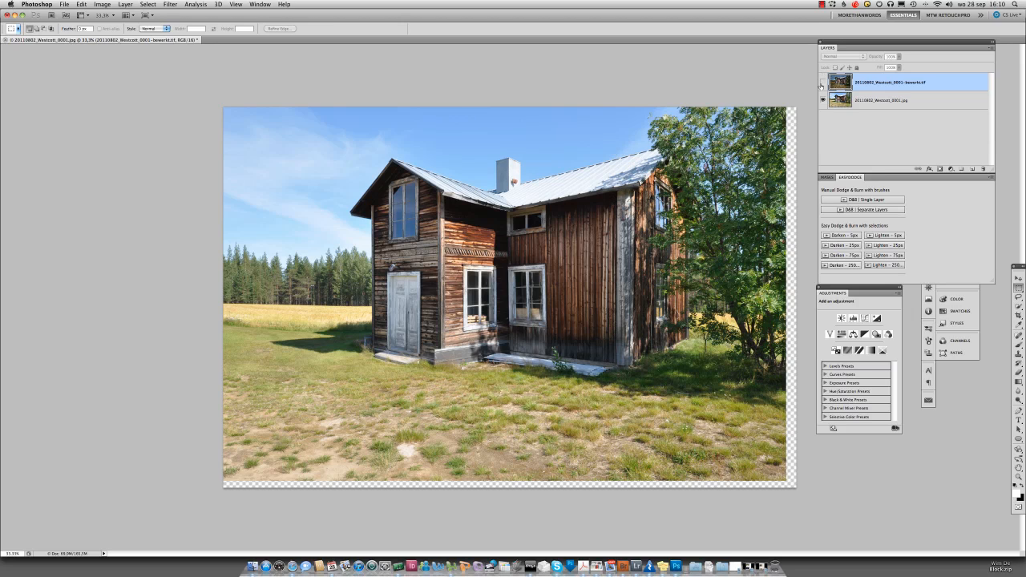
Step: Show the edited version over the original house photo for comparison and hide it again
{"action": "left_click", "coordinate": [822, 83]}
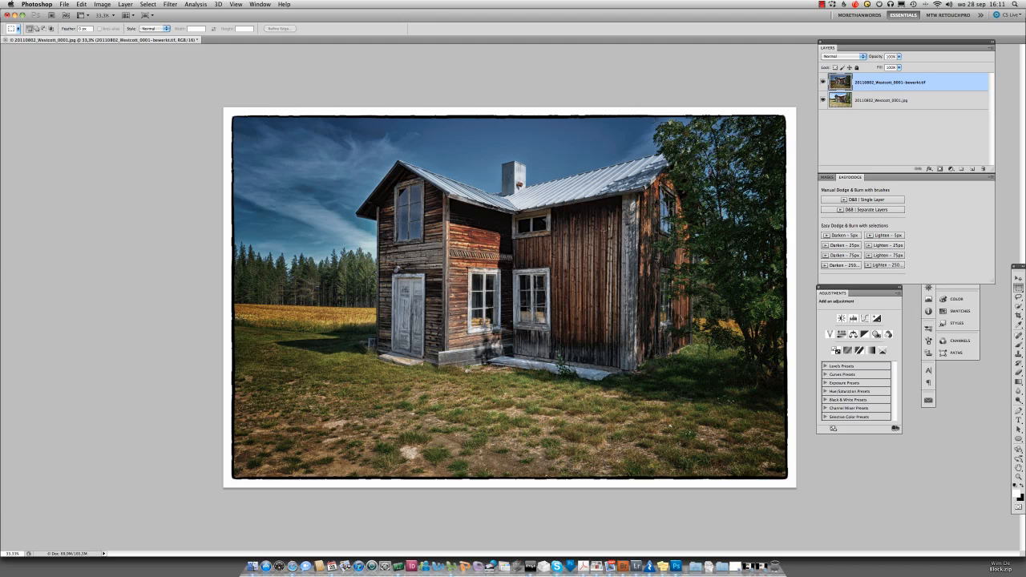
{"action": "left_click", "coordinate": [823, 82]}
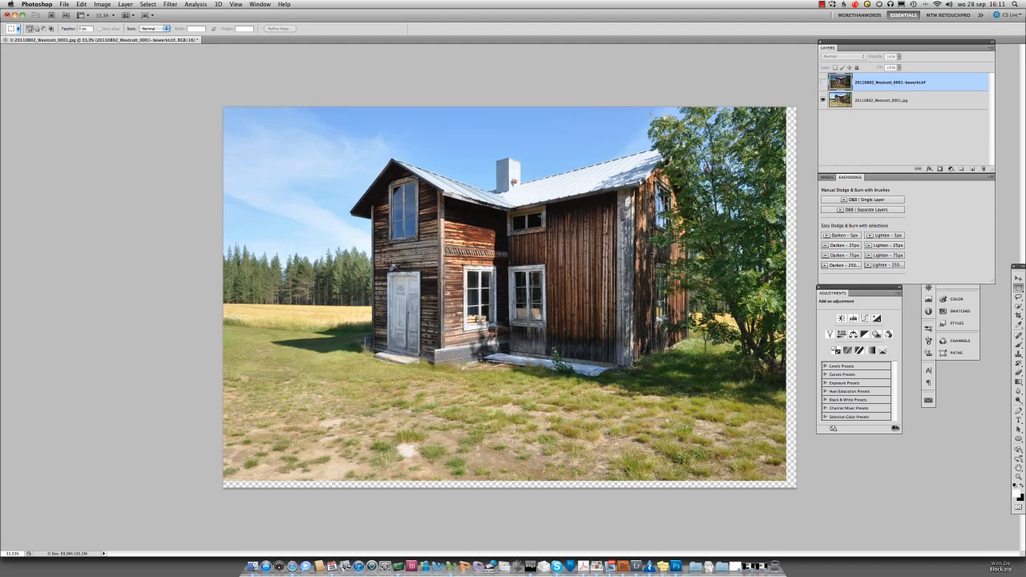
Step: Delete the edited layer and crop the canvas to the original photo, removing the transparent edges
{"action": "key", "text": "c"}
{"action": "left_click_drag", "start_coordinate": [938, 79], "coordinate": [984, 168]}
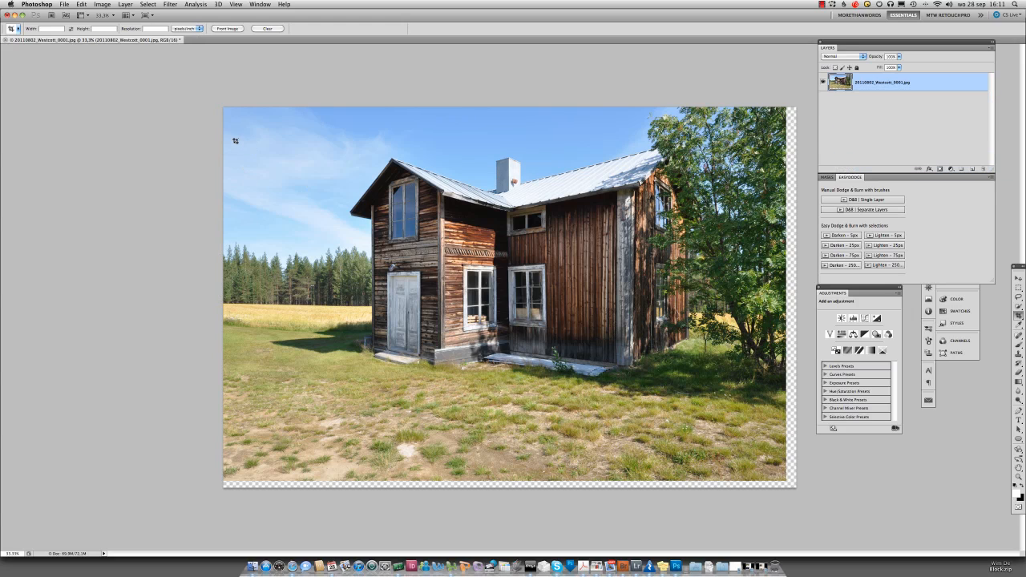
{"action": "left_click_drag", "start_coordinate": [212, 96], "coordinate": [789, 483]}
{"action": "key", "text": "Return"}
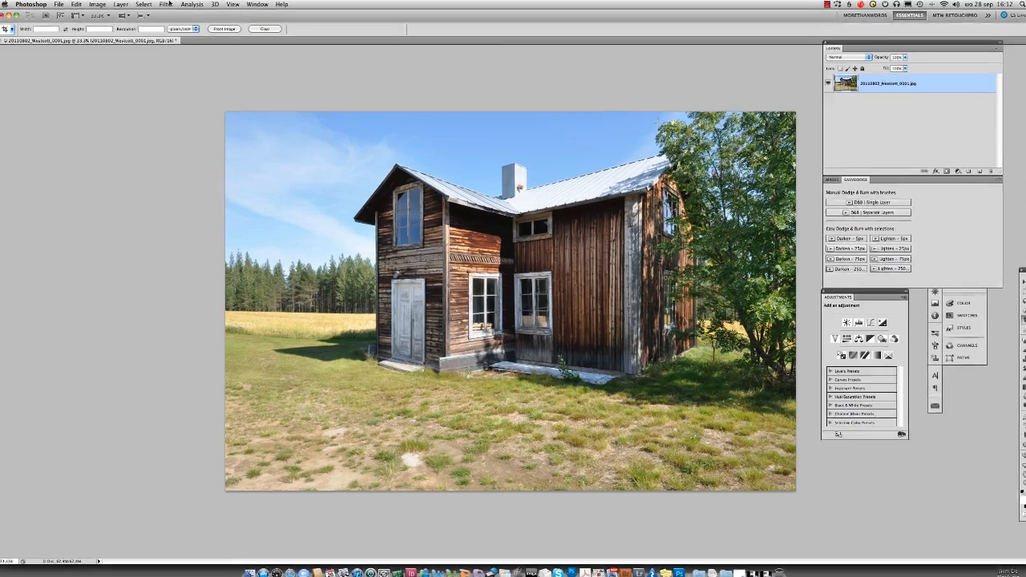
Step: Convert the photo layer into a smart object for re-editable smart filters
{"action": "left_click", "coordinate": [170, 4]}
{"action": "left_click", "coordinate": [122, 33]}
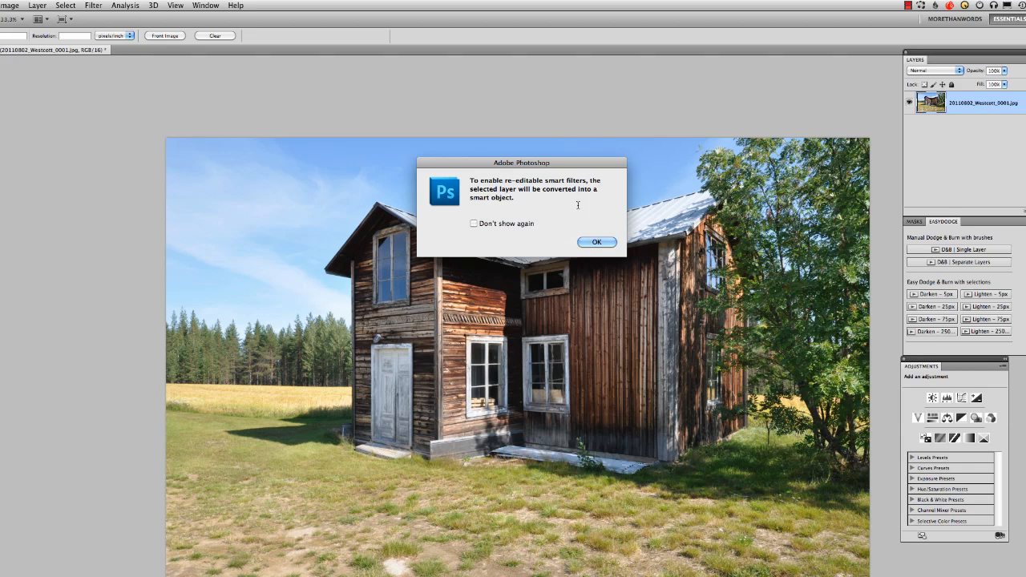
{"action": "left_click", "coordinate": [598, 243]}
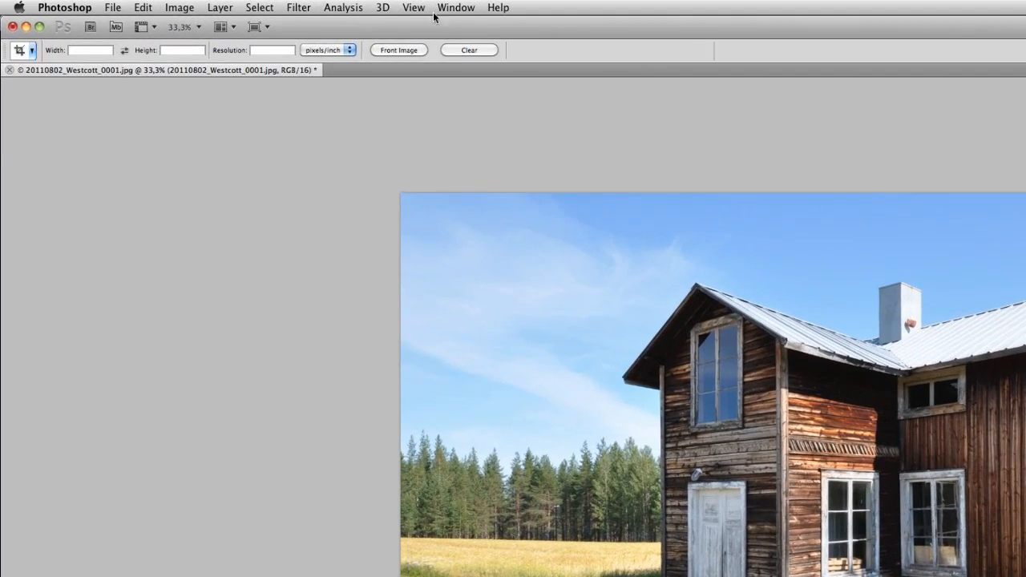
Step: Open the house photo in the Color Efex Pro 4 filter from Nik Software
{"action": "left_click", "coordinate": [298, 8]}
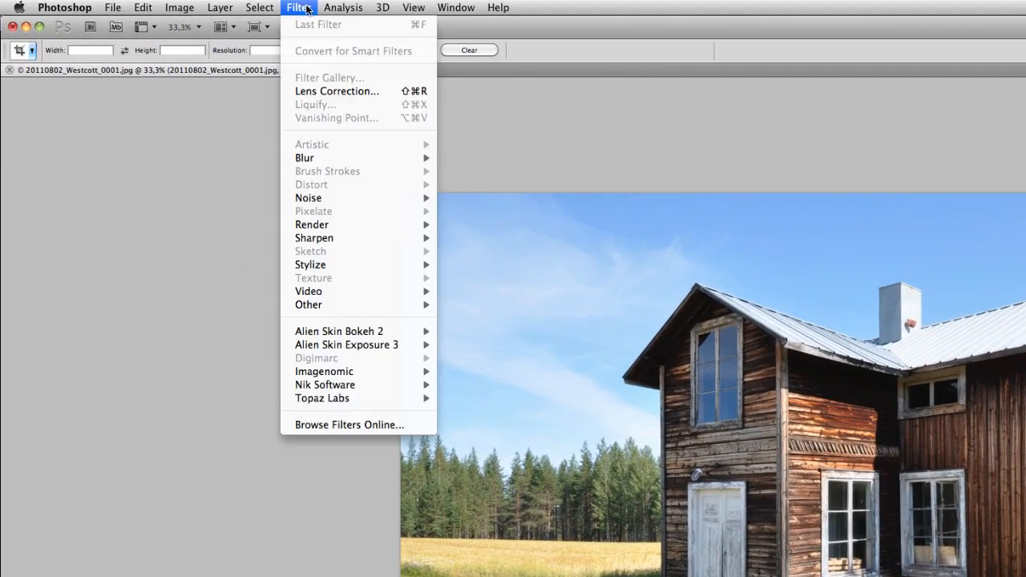
{"action": "mouse_move", "coordinate": [375, 375]}
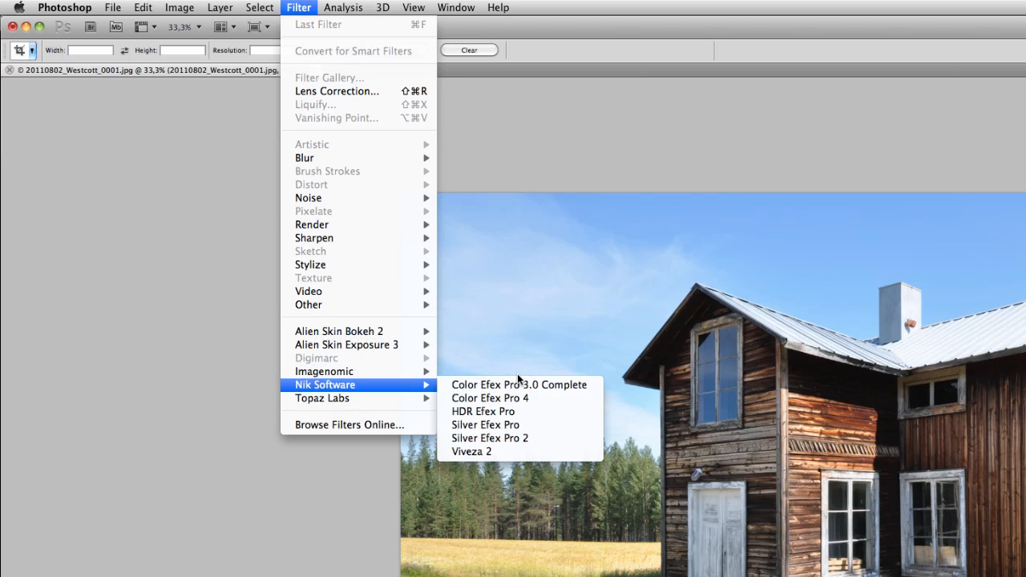
{"action": "left_click", "coordinate": [522, 397]}
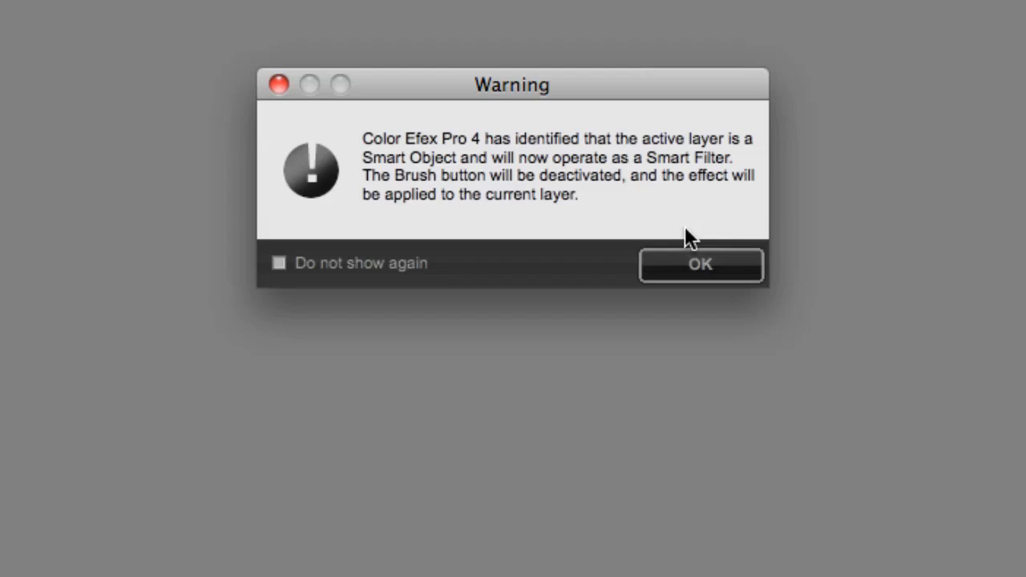
{"action": "left_click", "coordinate": [704, 263]}
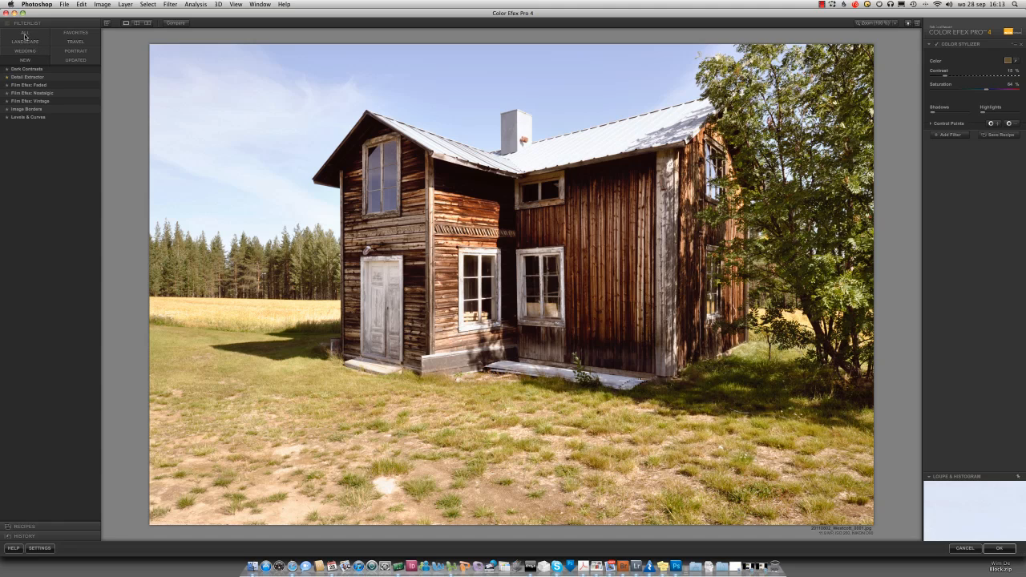
Step: Apply the Tonal Contrast filter from the full filter list and set its contrast type to Balanced
{"action": "left_click", "coordinate": [34, 36]}
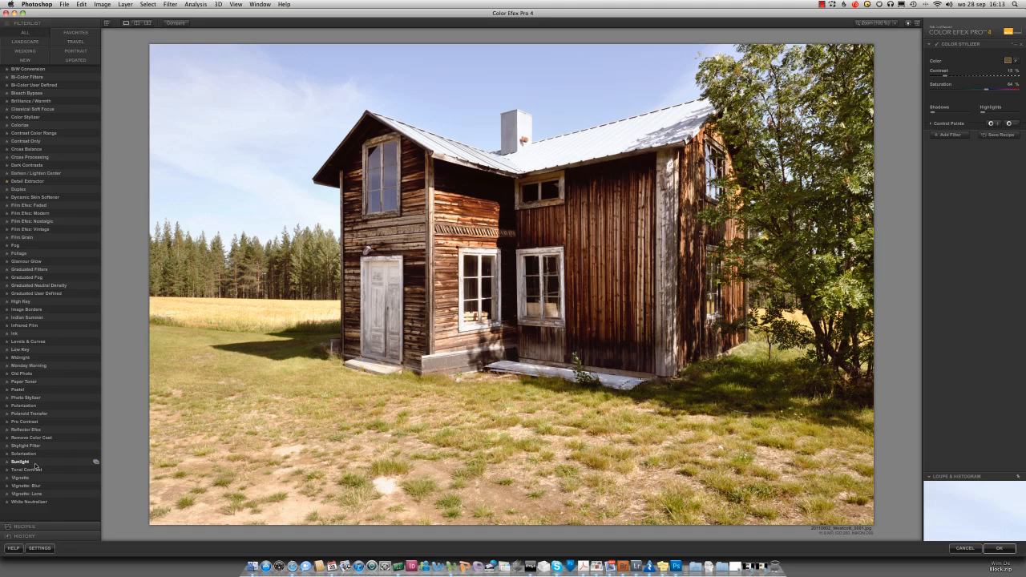
{"action": "left_click", "coordinate": [59, 473]}
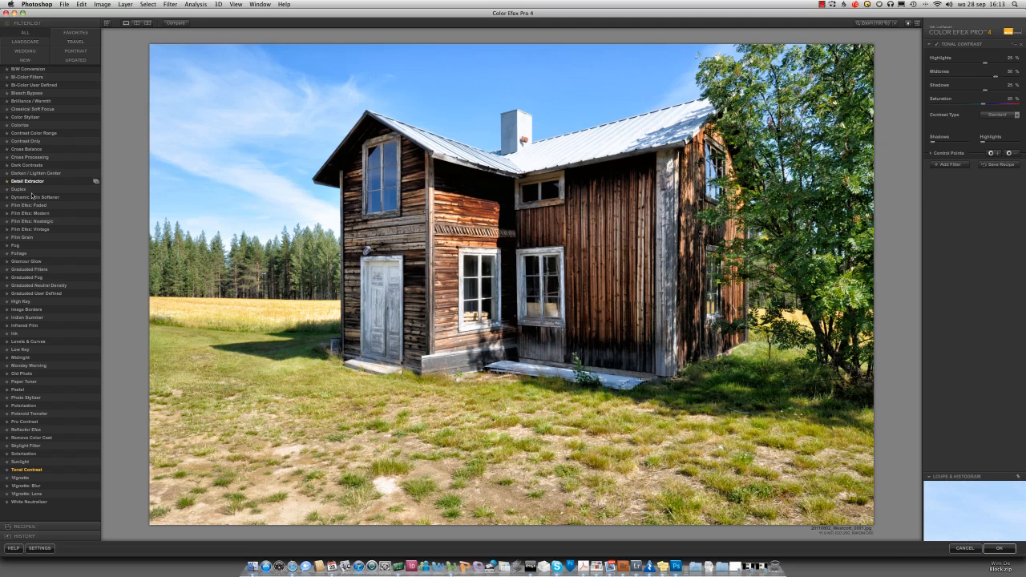
{"action": "left_click", "coordinate": [97, 470]}
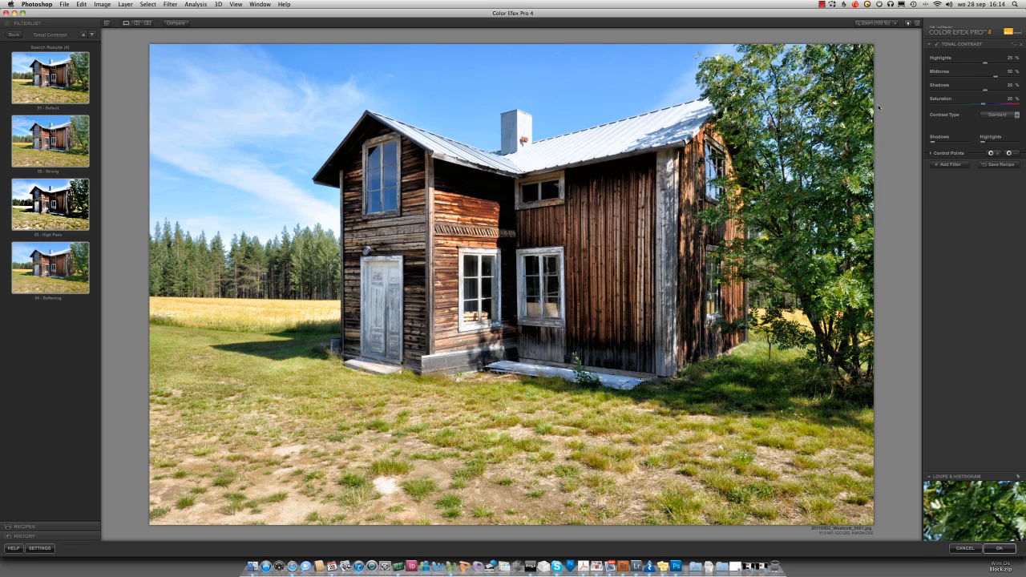
{"action": "left_click", "coordinate": [998, 115]}
{"action": "left_click", "coordinate": [1001, 151]}
{"action": "left_click", "coordinate": [998, 145]}
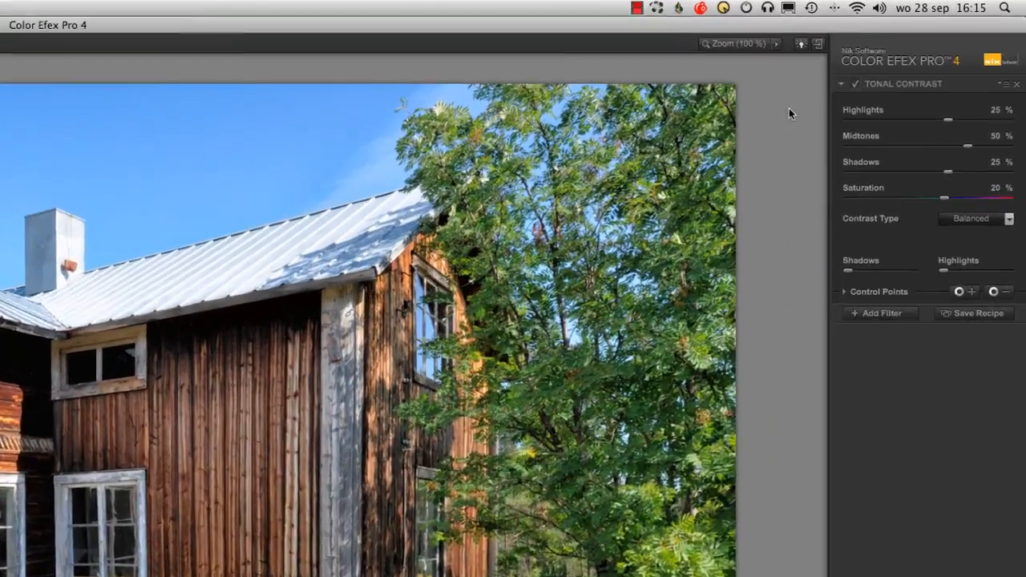
Step: Add a Contrast Color Range filter with Color Contrast at about 87% and Contrast at 50%
{"action": "left_click", "coordinate": [882, 314]}
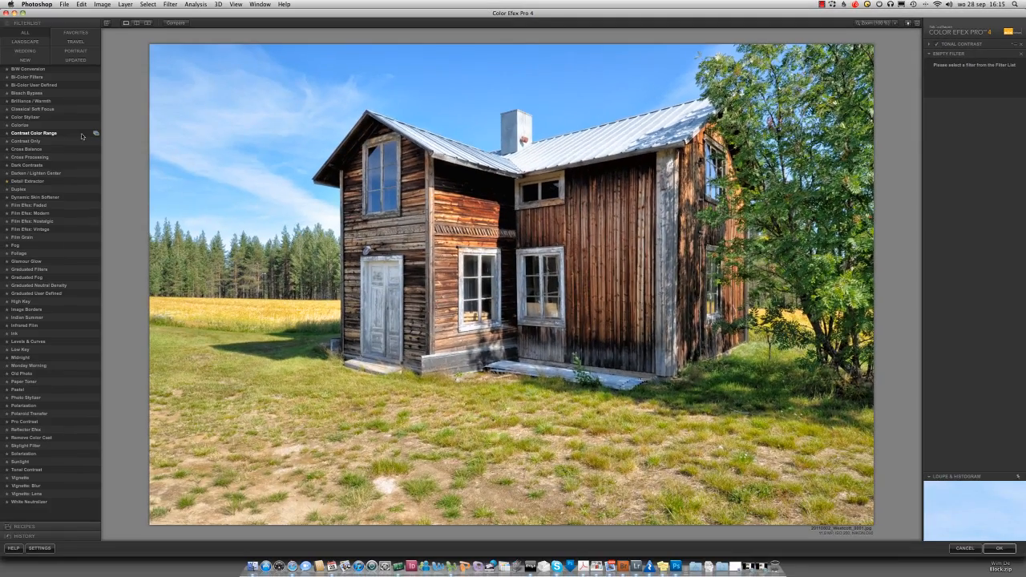
{"action": "left_click", "coordinate": [69, 136]}
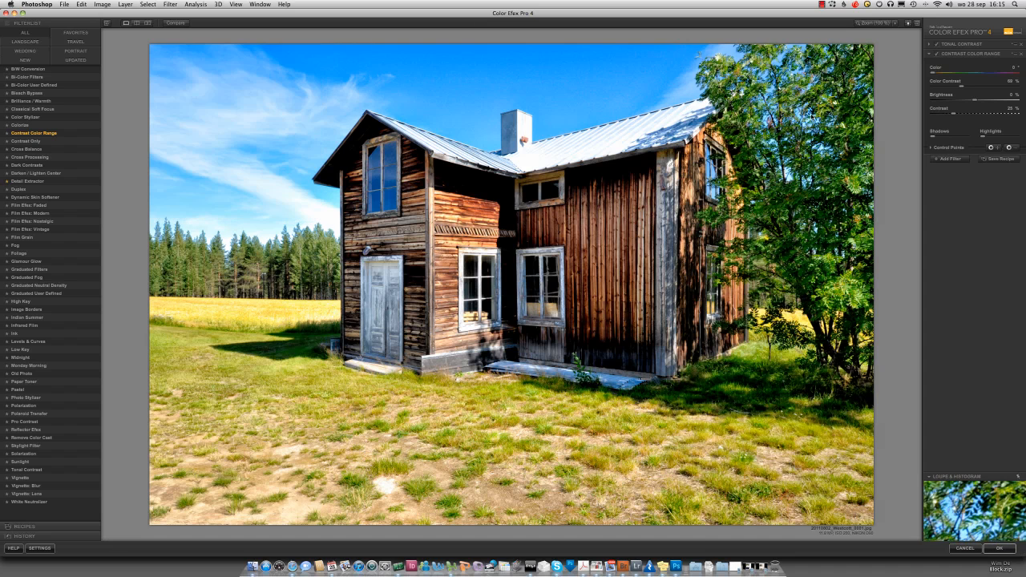
{"action": "mouse_move", "coordinate": [965, 94]}
{"action": "left_mouse_down"}
{"action": "mouse_move", "coordinate": [1004, 90]}
{"action": "mouse_move", "coordinate": [971, 91]}
{"action": "left_mouse_up"}
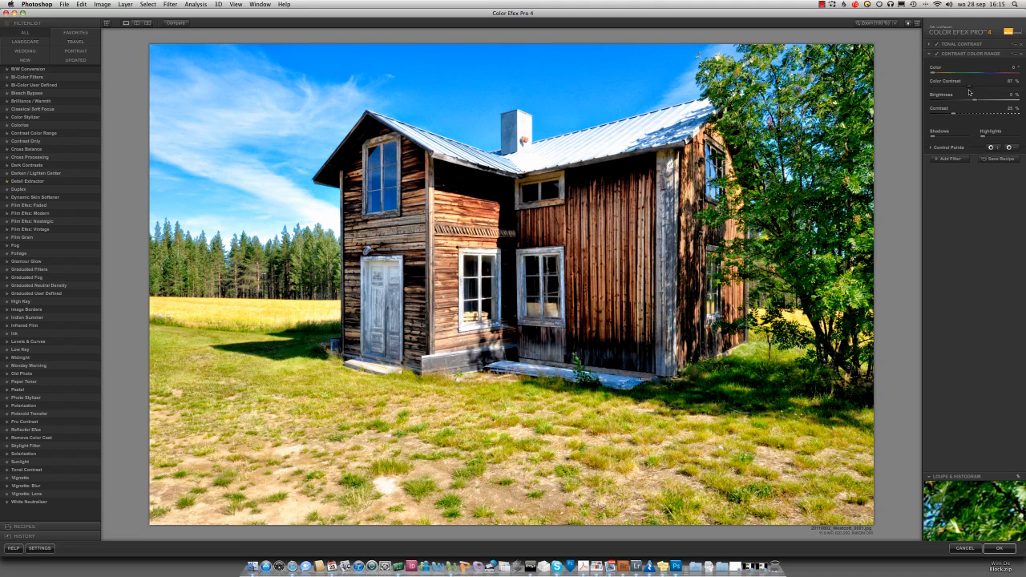
{"action": "left_click", "coordinate": [980, 115]}
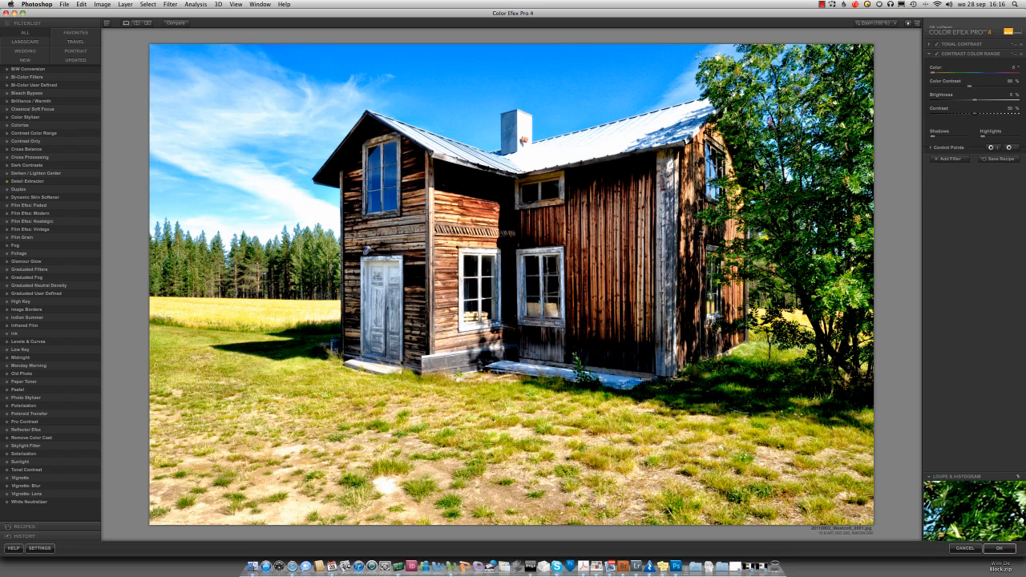
Step: Set the Contrast Color Range colour to about 309° and compare the result with the original photo
{"action": "left_click_drag", "start_coordinate": [934, 74], "coordinate": [997, 76]}
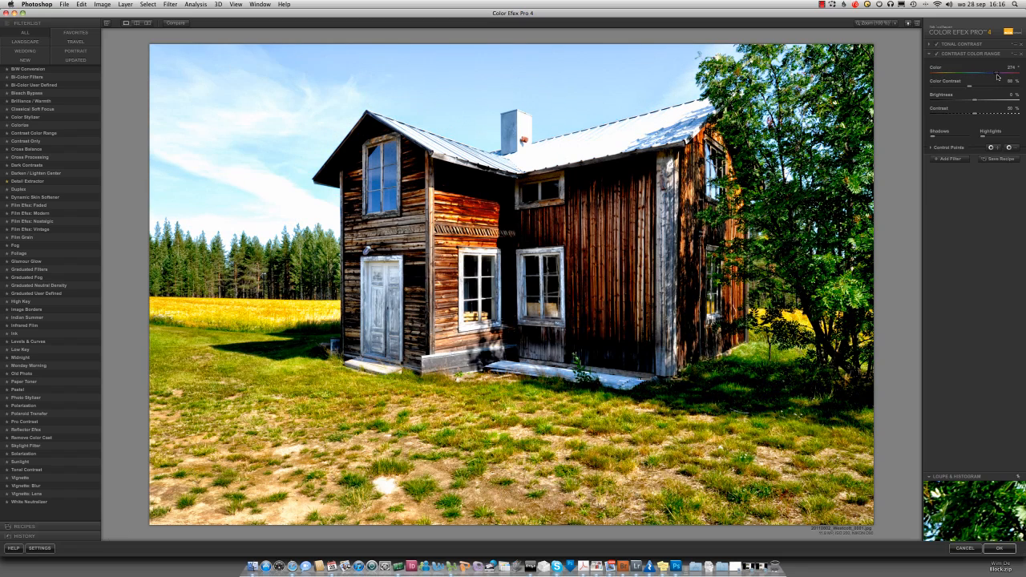
{"action": "left_click_drag", "start_coordinate": [997, 76], "coordinate": [1005, 76]}
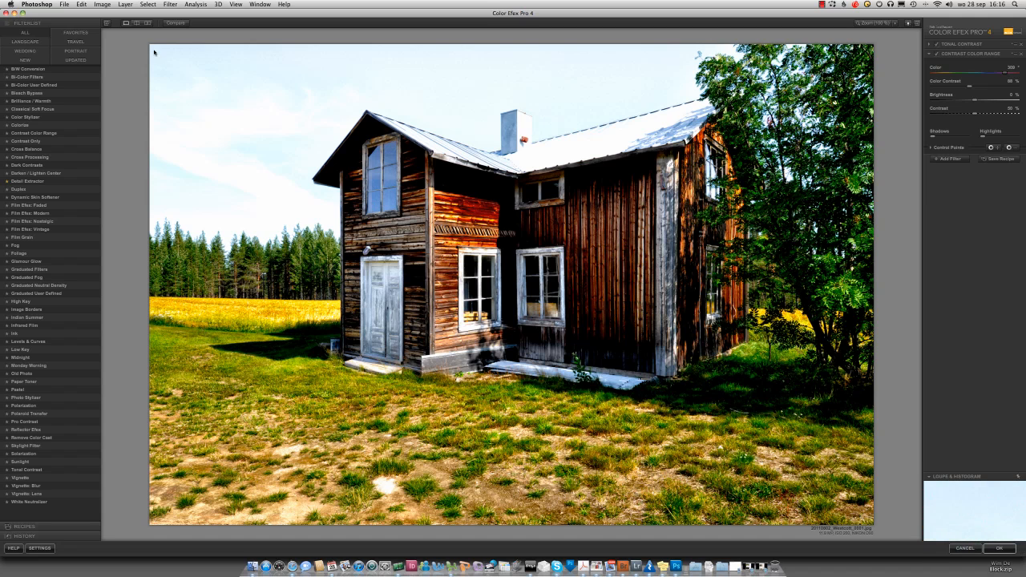
{"action": "left_click", "coordinate": [174, 23]}
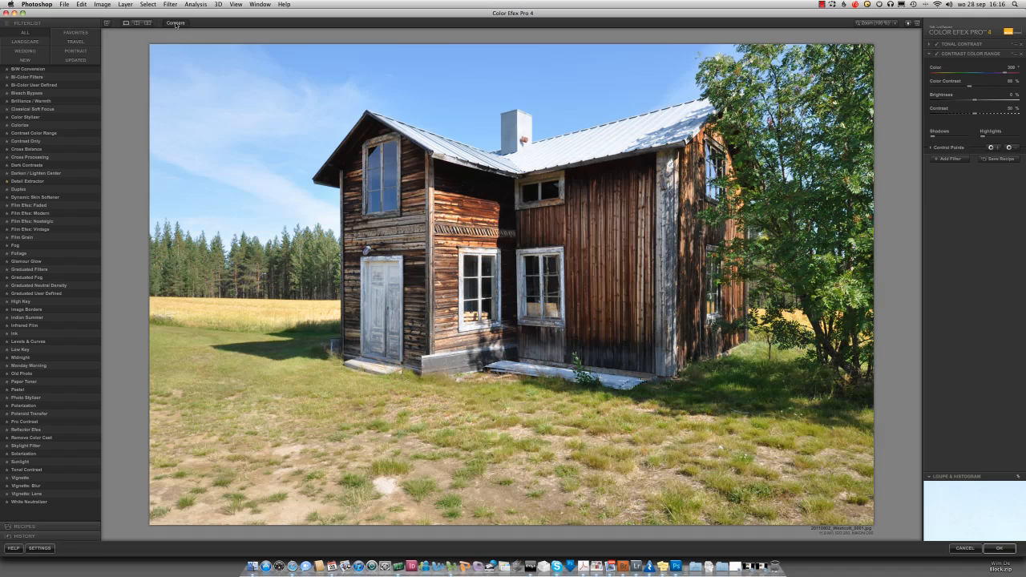
{"action": "left_click", "coordinate": [175, 24]}
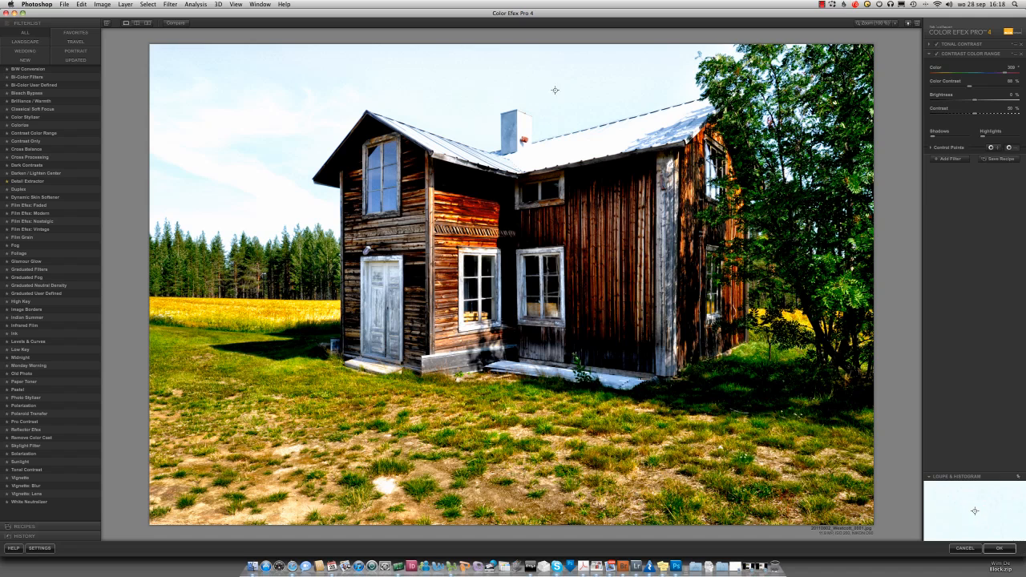
Step: Place a negative control point in the sky above the chimney and enlarge its area to cover most of the sky
{"action": "left_click", "coordinate": [491, 94]}
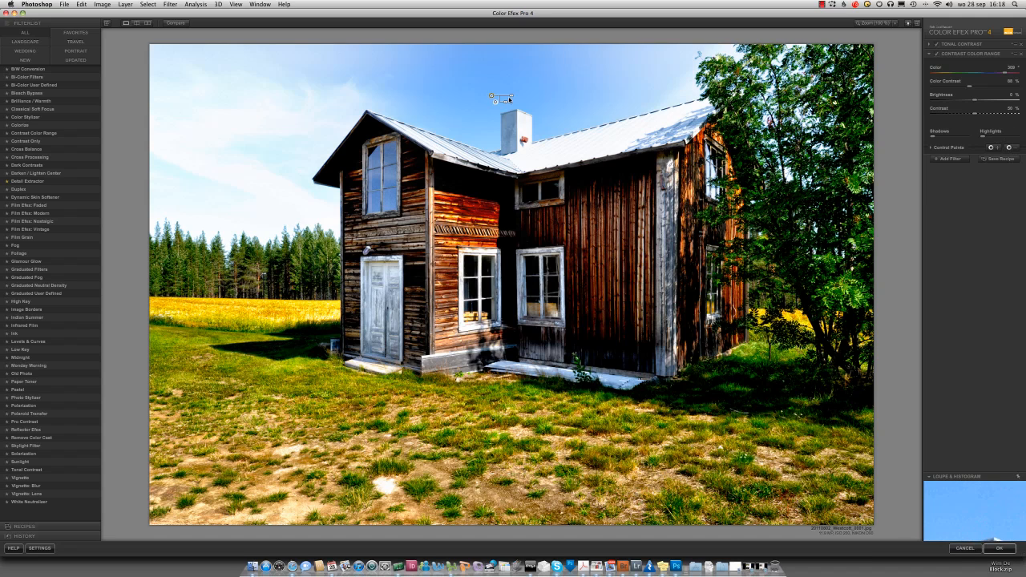
{"action": "left_click_drag", "start_coordinate": [513, 97], "coordinate": [533, 97]}
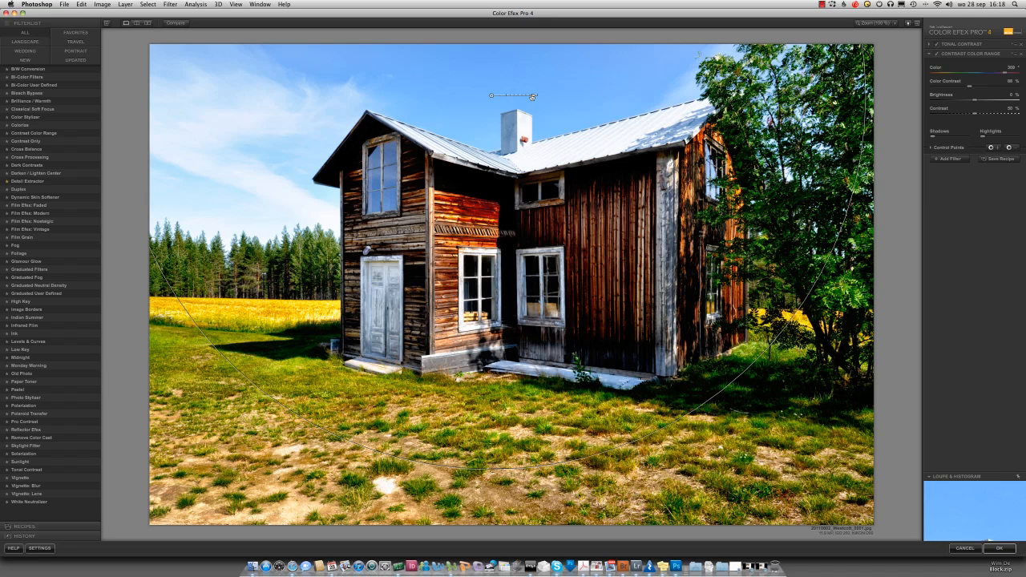
{"action": "left_click_drag", "start_coordinate": [532, 97], "coordinate": [533, 97]}
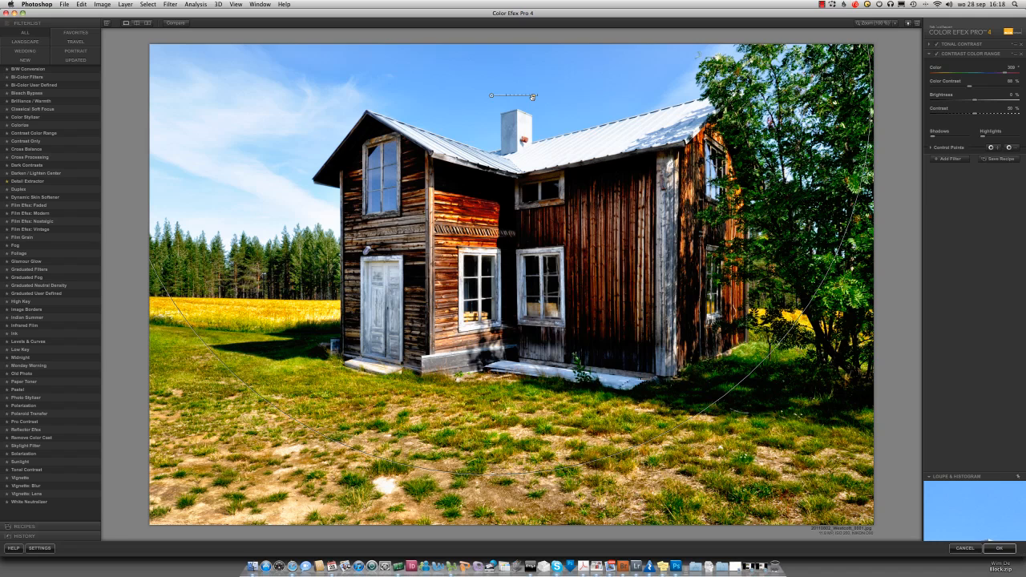
{"action": "left_click_drag", "start_coordinate": [532, 97], "coordinate": [532, 96]}
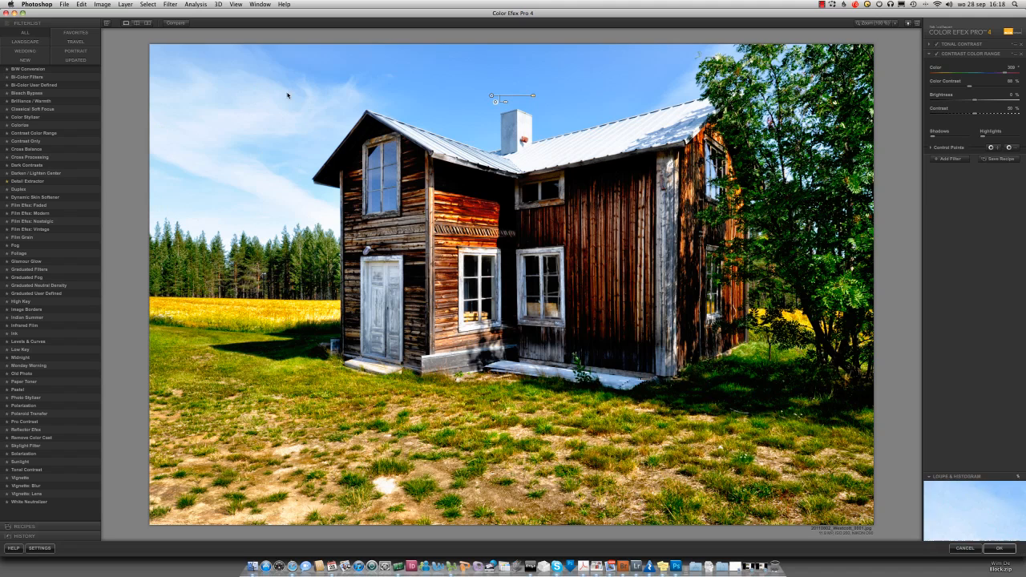
Step: Add negative control points on the clouds beside the house and on the metal roof, enlarging the area of the cloud point
{"action": "left_click", "coordinate": [1011, 148]}
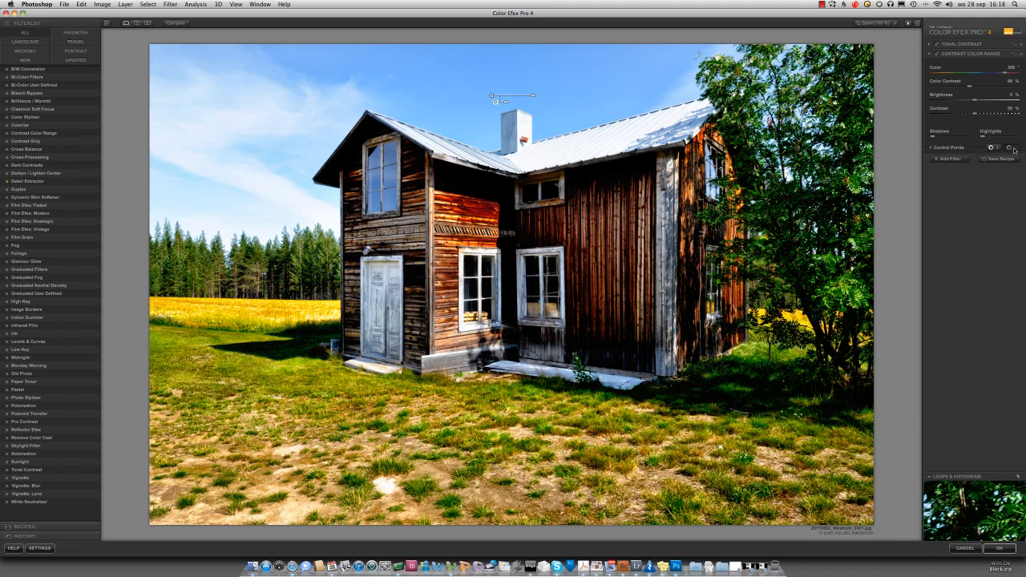
{"action": "left_click", "coordinate": [230, 168]}
{"action": "left_click_drag", "start_coordinate": [251, 172], "coordinate": [258, 170]}
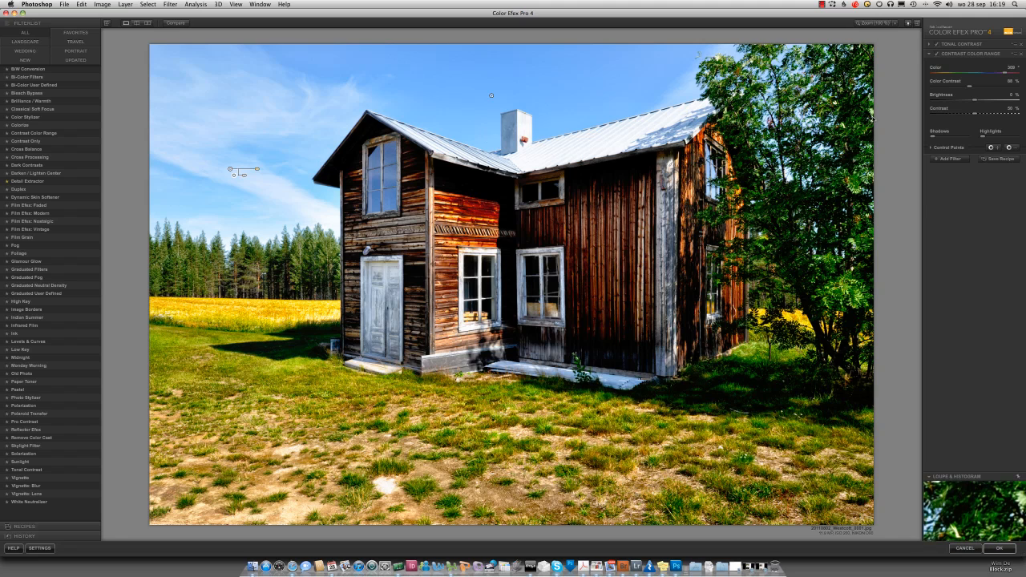
{"action": "left_click", "coordinate": [1015, 149]}
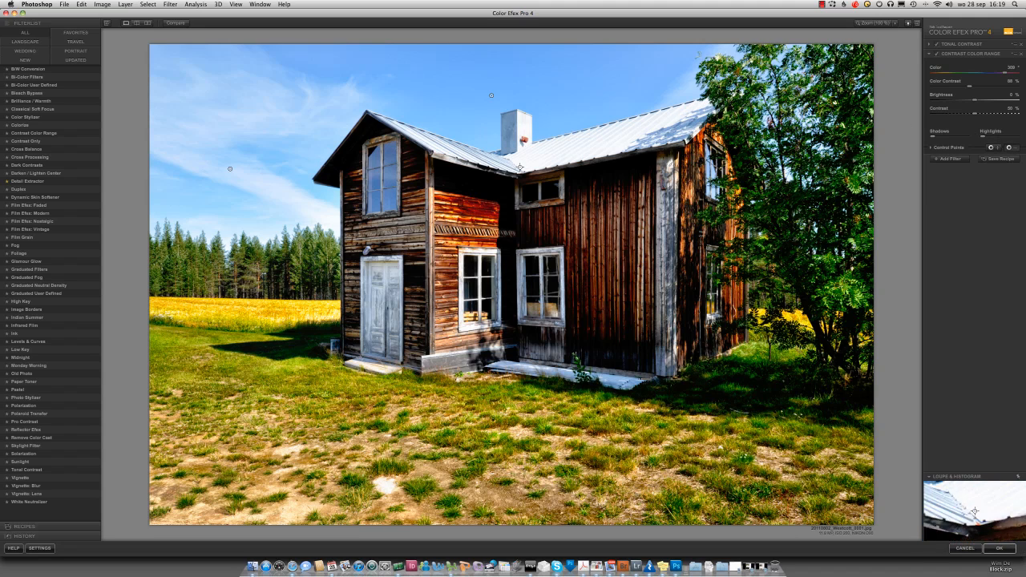
{"action": "left_click", "coordinate": [600, 142]}
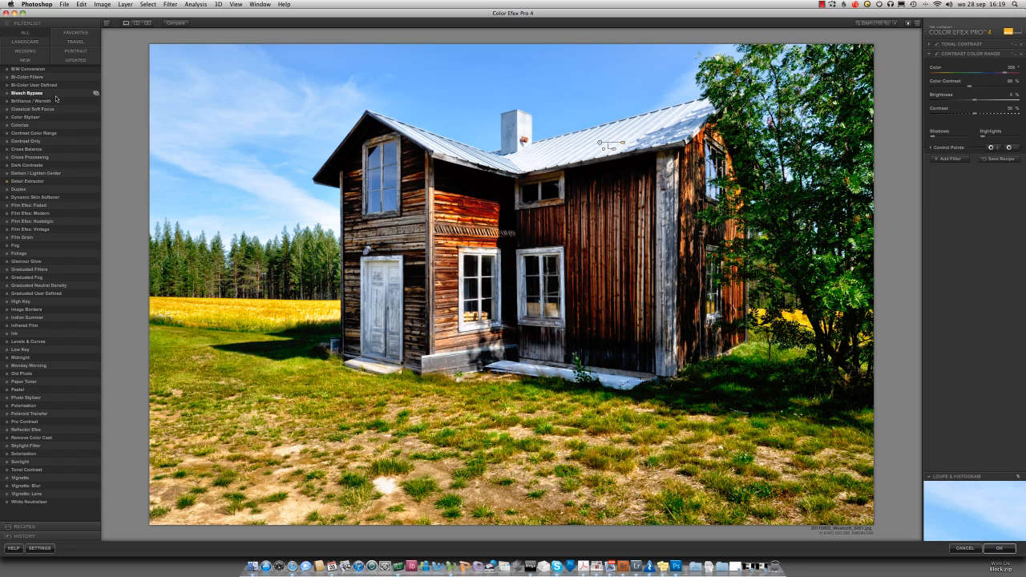
Step: Apply the Dark Contrasts filter from the new filters as a third filter and reduce its saturation to -41%
{"action": "left_click", "coordinate": [31, 60]}
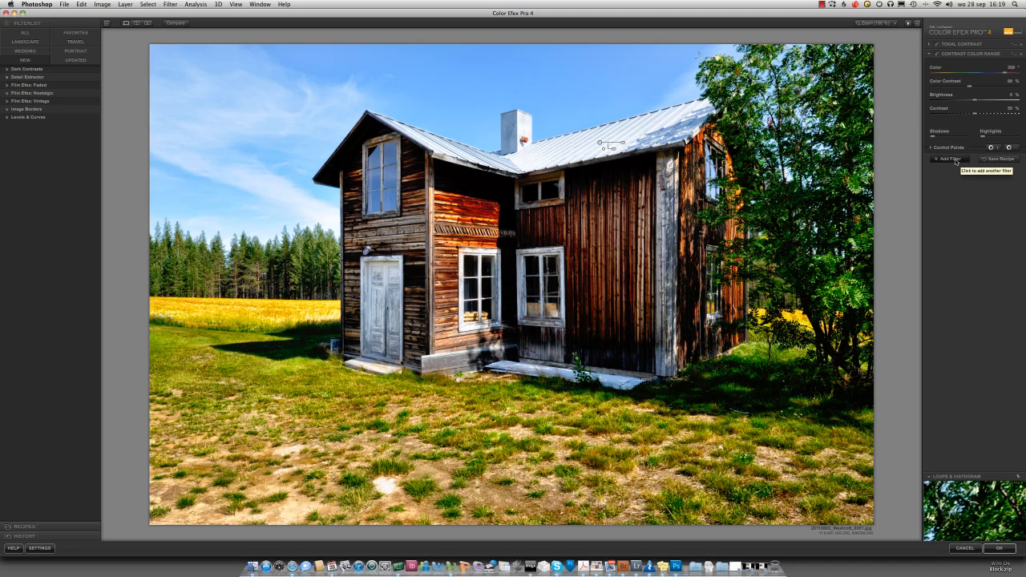
{"action": "left_click", "coordinate": [32, 69]}
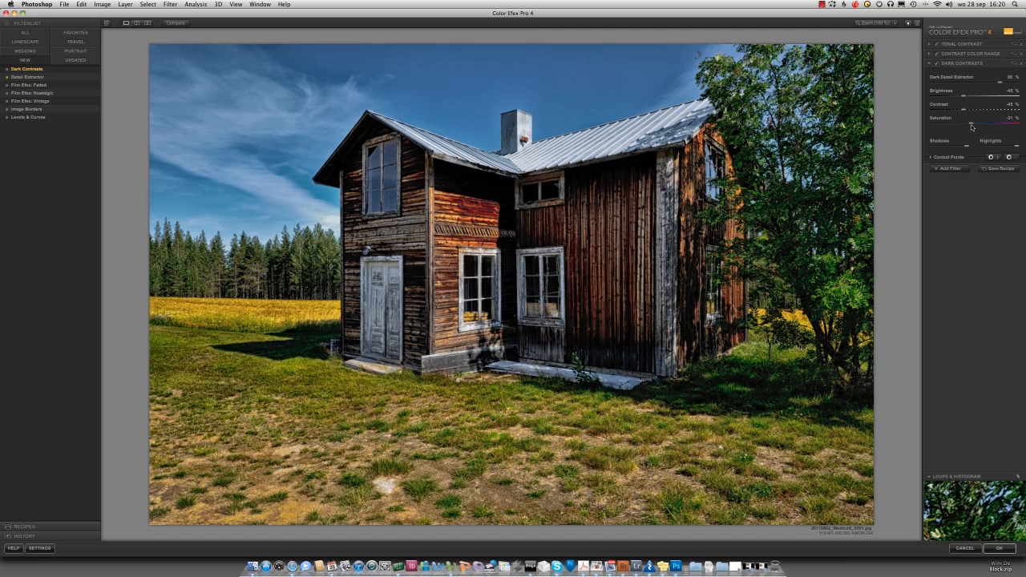
{"action": "left_click_drag", "start_coordinate": [976, 125], "coordinate": [968, 127]}
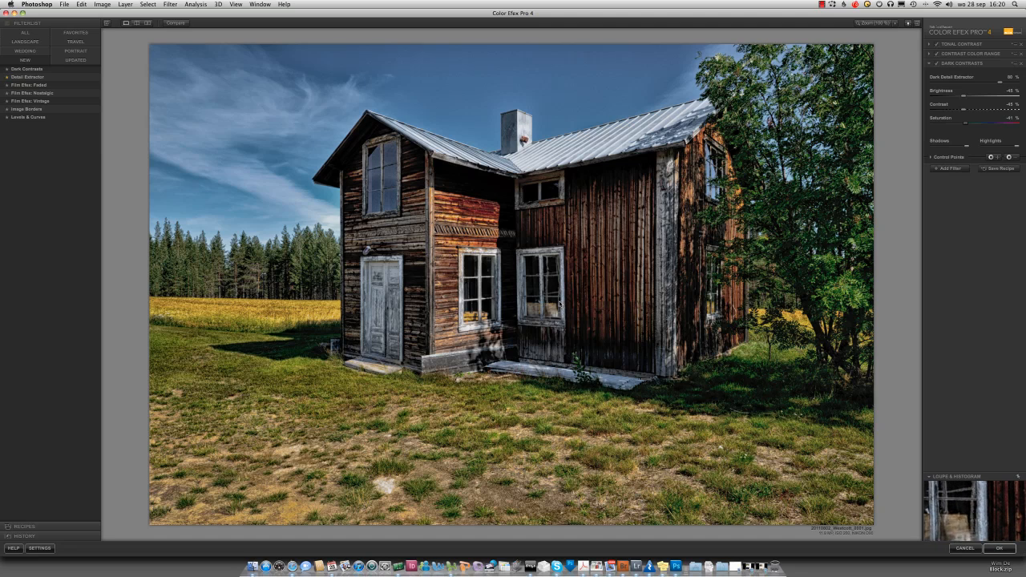
Step: Add the Darken / Lighten Center filter with a center luminosity of 32% and a border luminosity of about -98%
{"action": "left_click", "coordinate": [25, 32]}
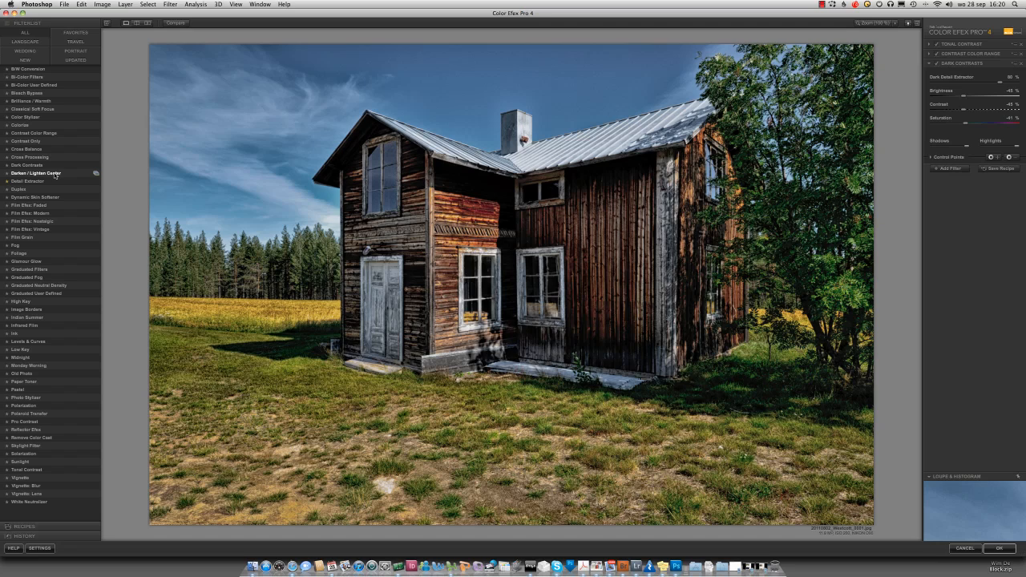
{"action": "left_click", "coordinate": [54, 174]}
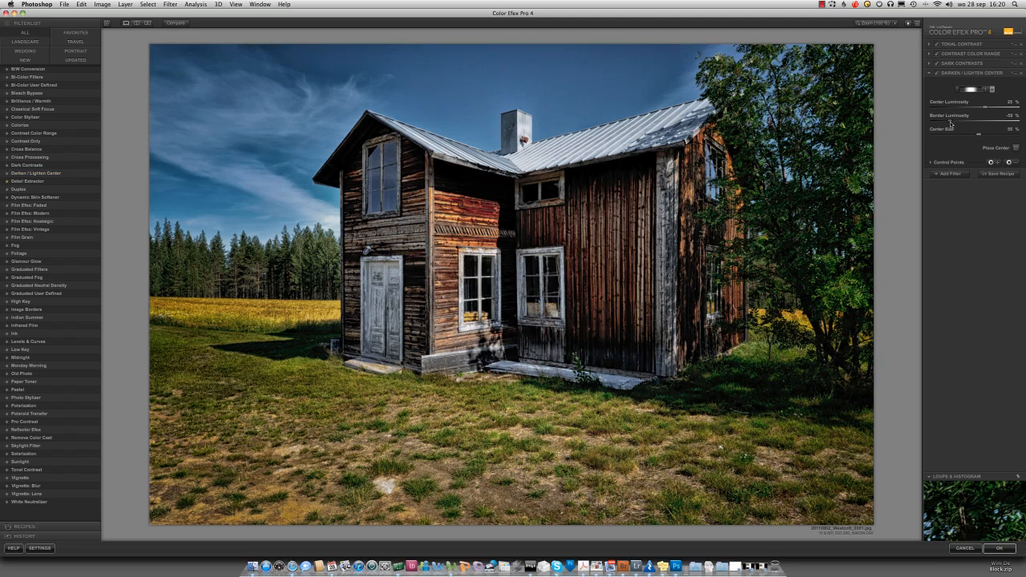
{"action": "left_click_drag", "start_coordinate": [950, 123], "coordinate": [934, 124]}
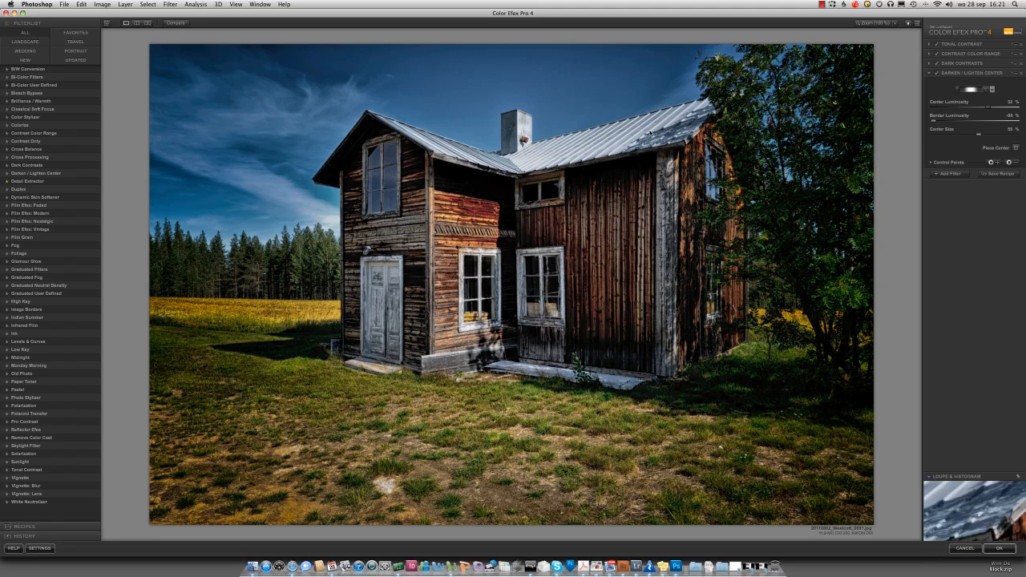
Step: Add the Levels & Curves filter and raise the middle of the RGB curve slightly to brighten the midtones
{"action": "left_click", "coordinate": [32, 61]}
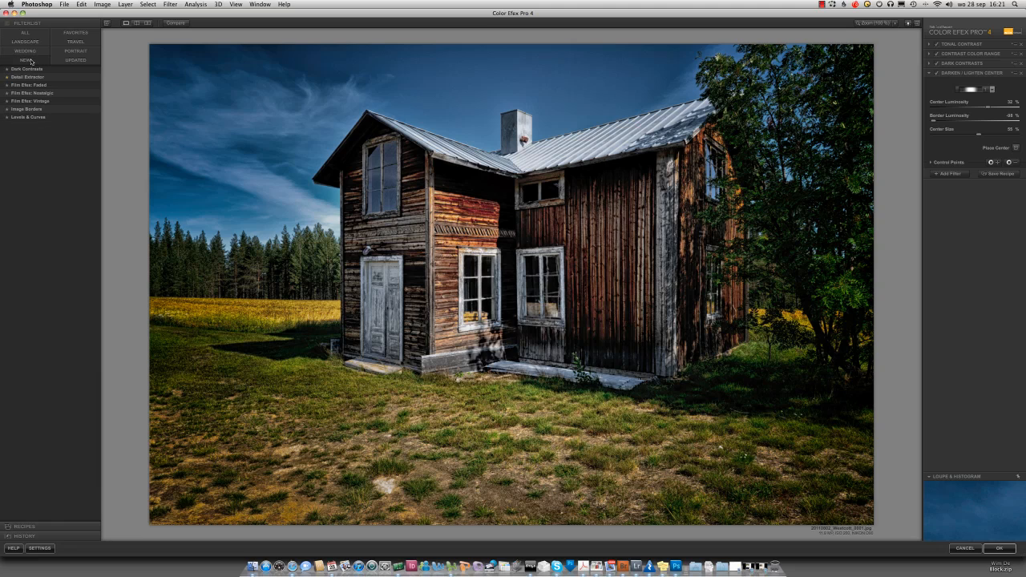
{"action": "left_click", "coordinate": [36, 118]}
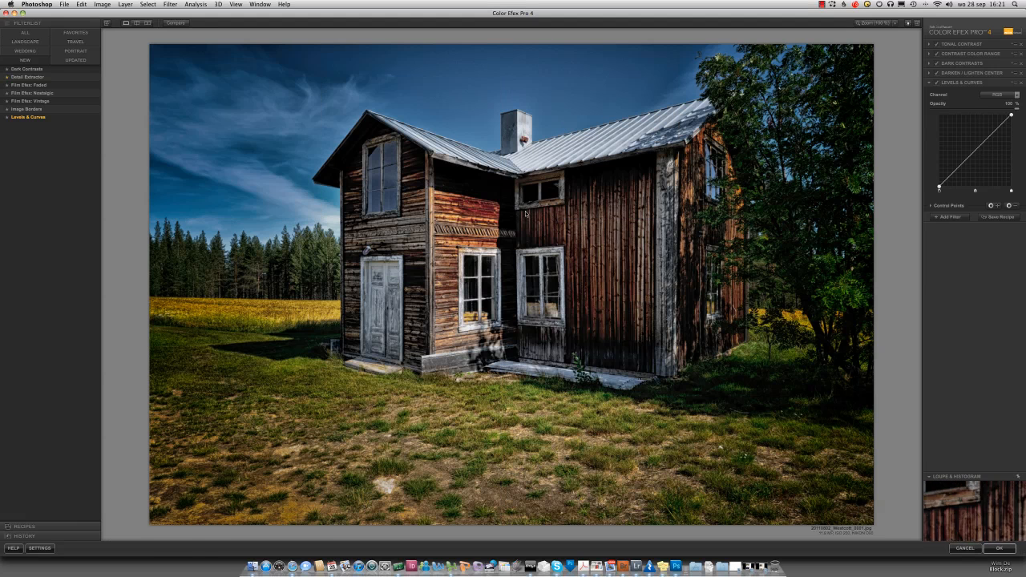
{"action": "left_click", "coordinate": [975, 152]}
{"action": "left_click_drag", "start_coordinate": [975, 152], "coordinate": [975, 145]}
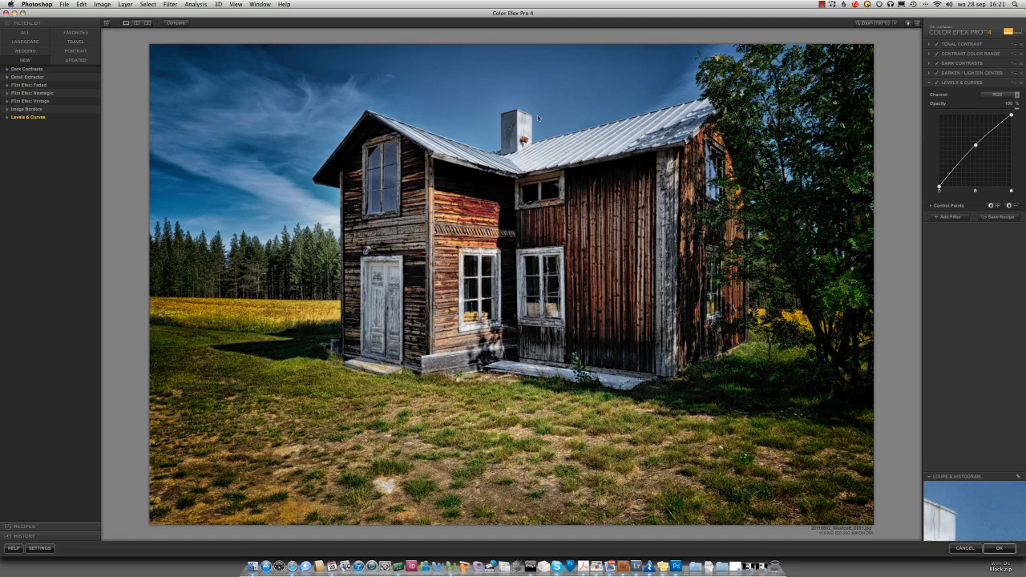
Step: Place a negative control point for Levels & Curves in the sky just above the chimney and enlarge its area
{"action": "left_click", "coordinate": [1016, 207]}
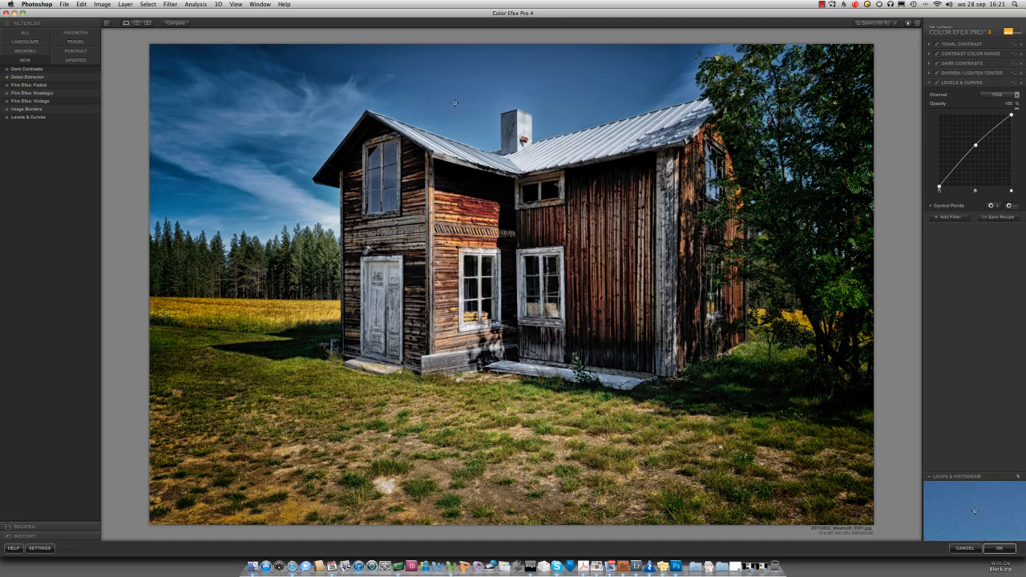
{"action": "left_click", "coordinate": [492, 97]}
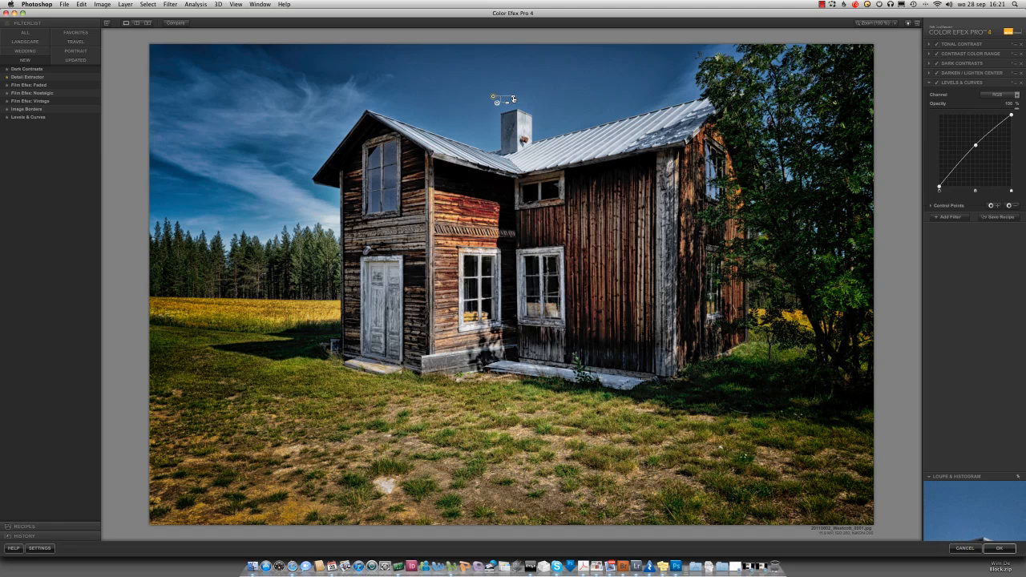
{"action": "left_click_drag", "start_coordinate": [513, 99], "coordinate": [535, 97]}
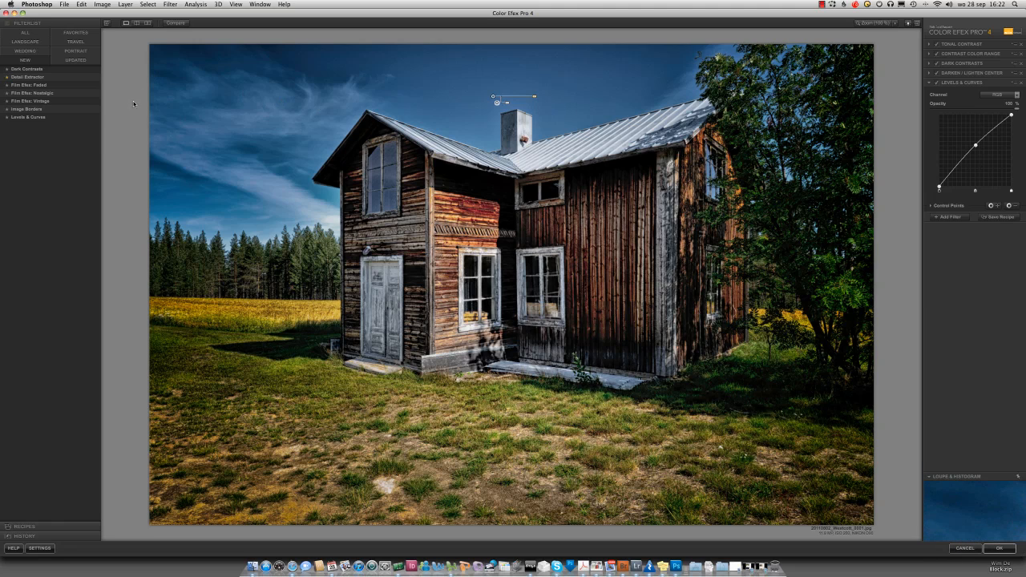
Step: Add the Brilliance / Warmth filter and reduce its saturation to about -22%
{"action": "left_click", "coordinate": [30, 34]}
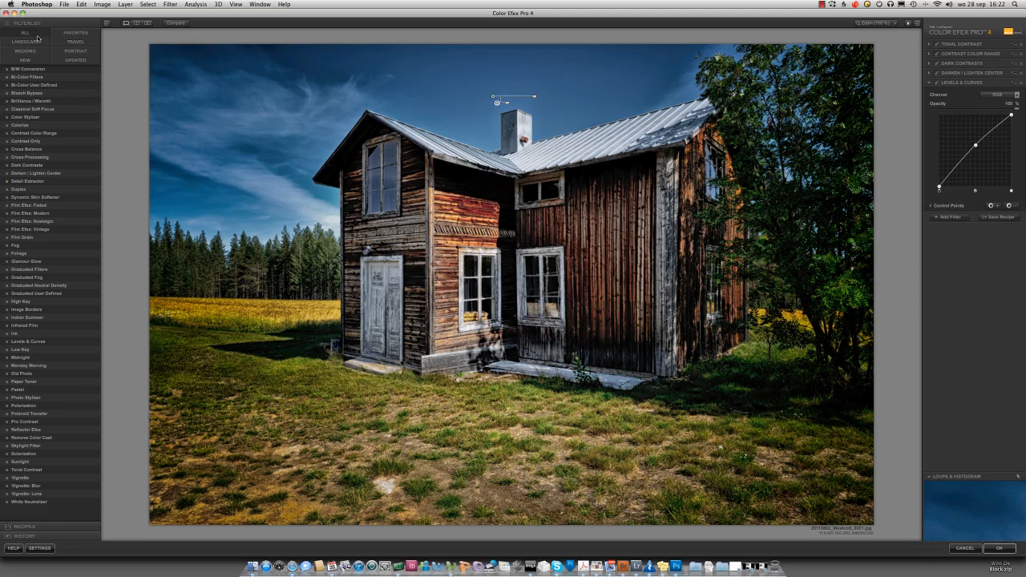
{"action": "left_click", "coordinate": [85, 101]}
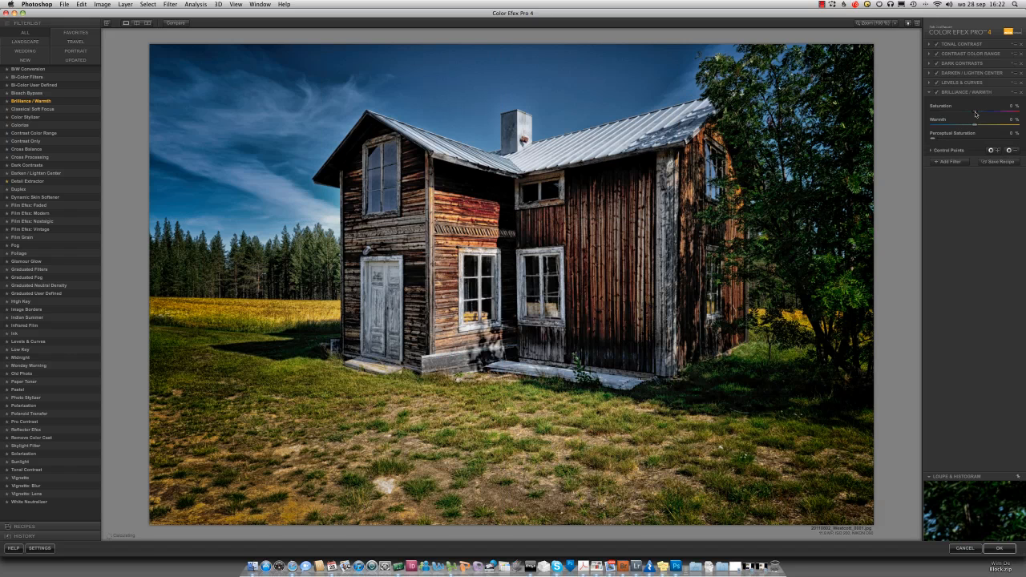
{"action": "left_click_drag", "start_coordinate": [972, 113], "coordinate": [966, 115]}
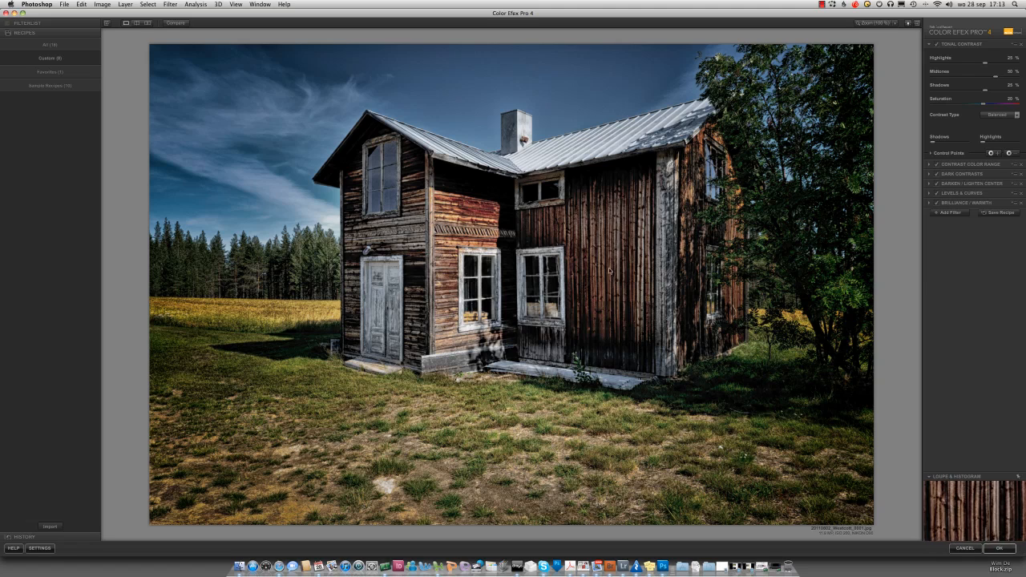
Step: Save the current filter stack as a custom recipe named Haunted Mansion and return to the recipe categories
{"action": "left_click", "coordinate": [1000, 213]}
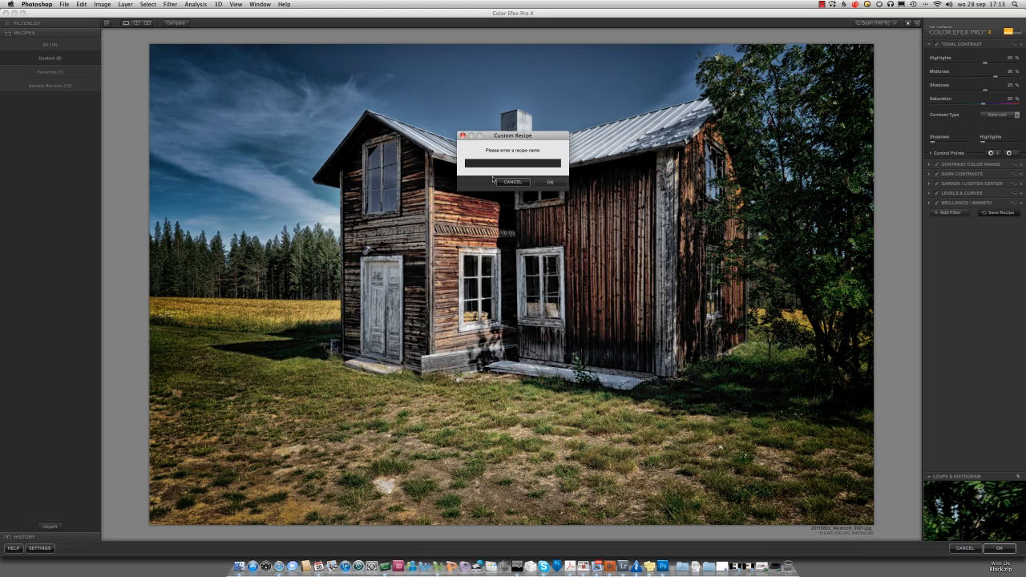
{"action": "type", "text": "HDR"}
{"action": "type", "text": "unted Mansion"}
{"action": "left_click", "coordinate": [550, 182]}
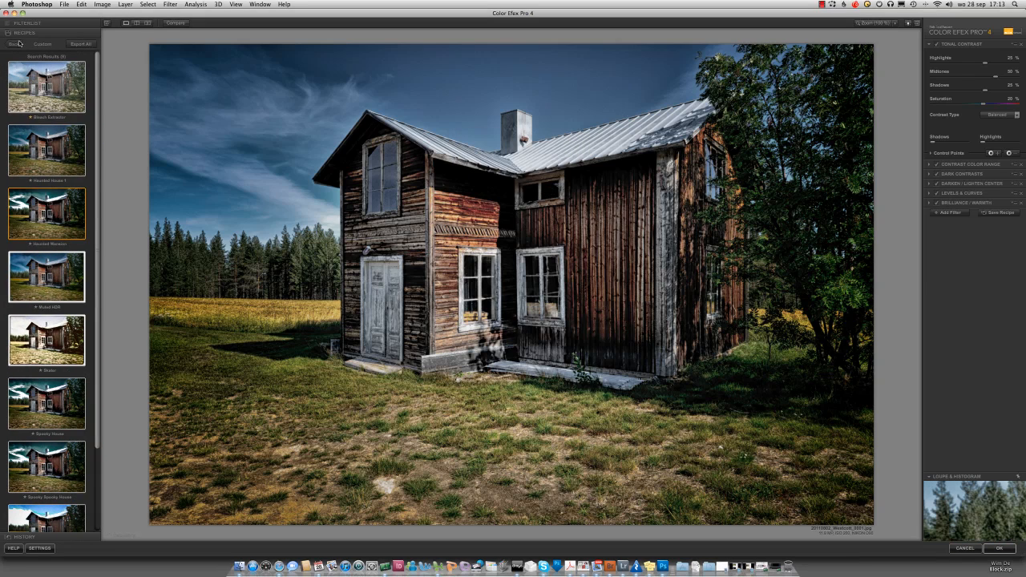
{"action": "left_click", "coordinate": [14, 45]}
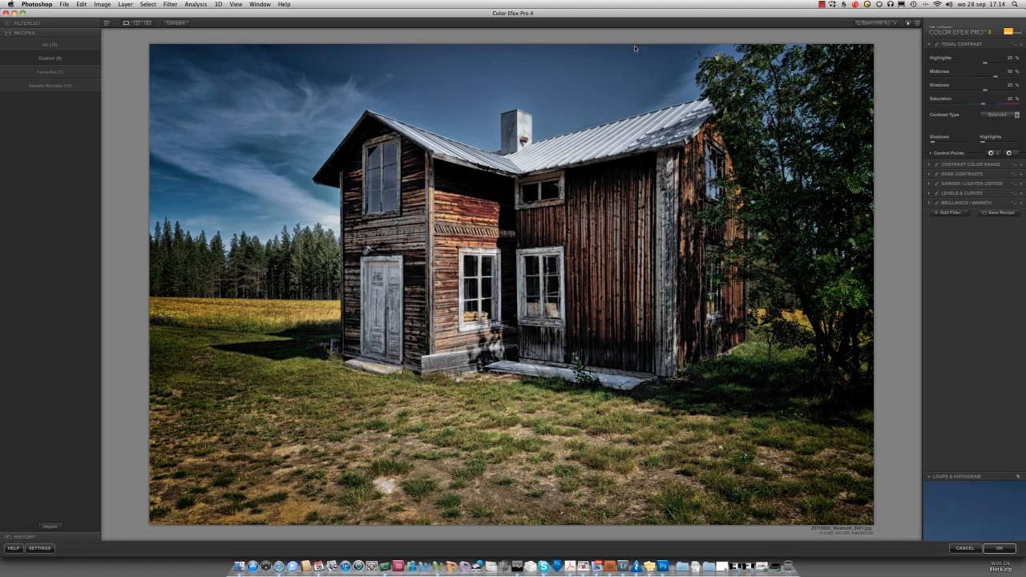
{"action": "left_click", "coordinate": [822, 5]}
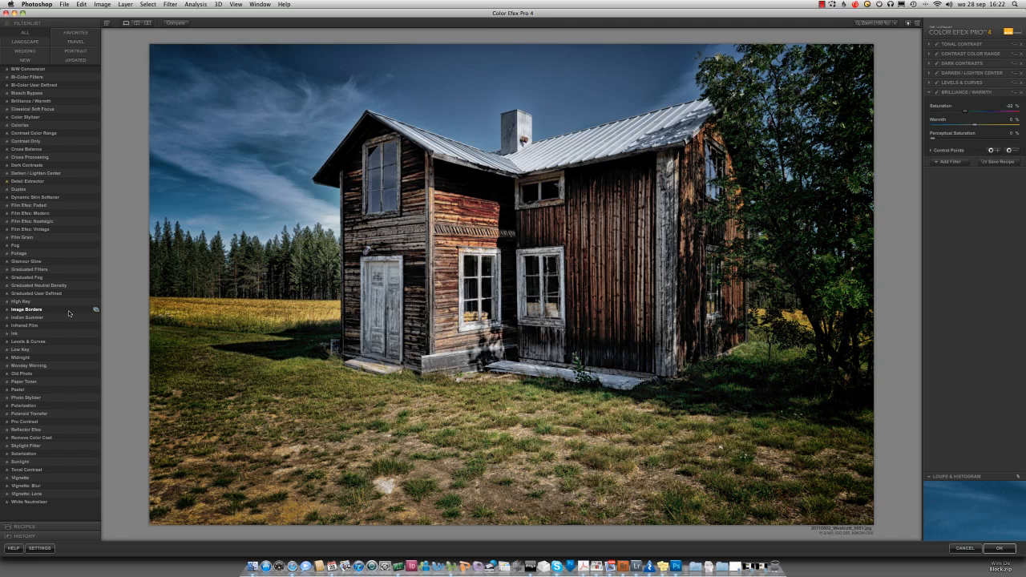
Step: Apply the complete filter stack to the house photo and return to Photoshop
{"action": "left_click", "coordinate": [1002, 548]}
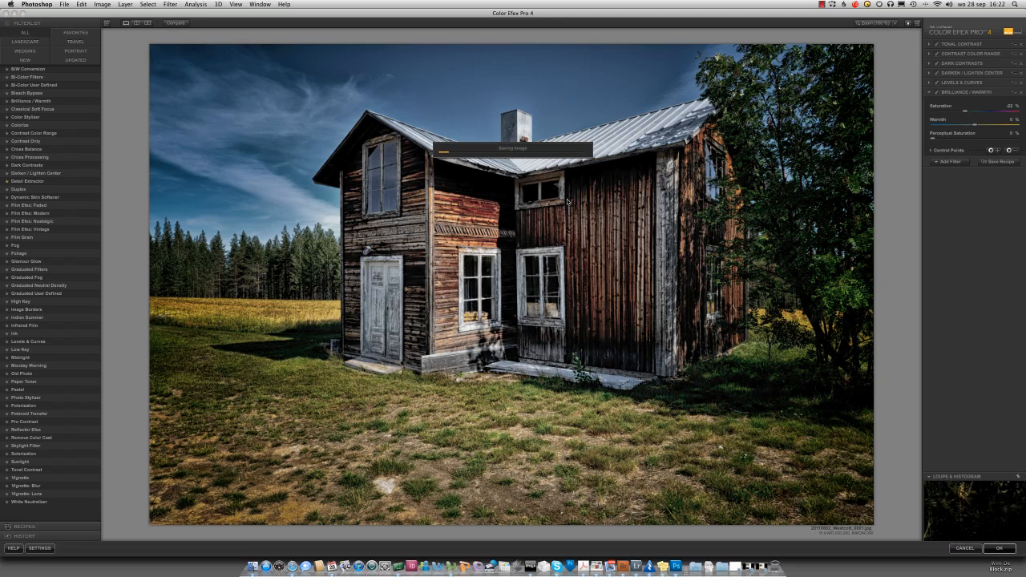